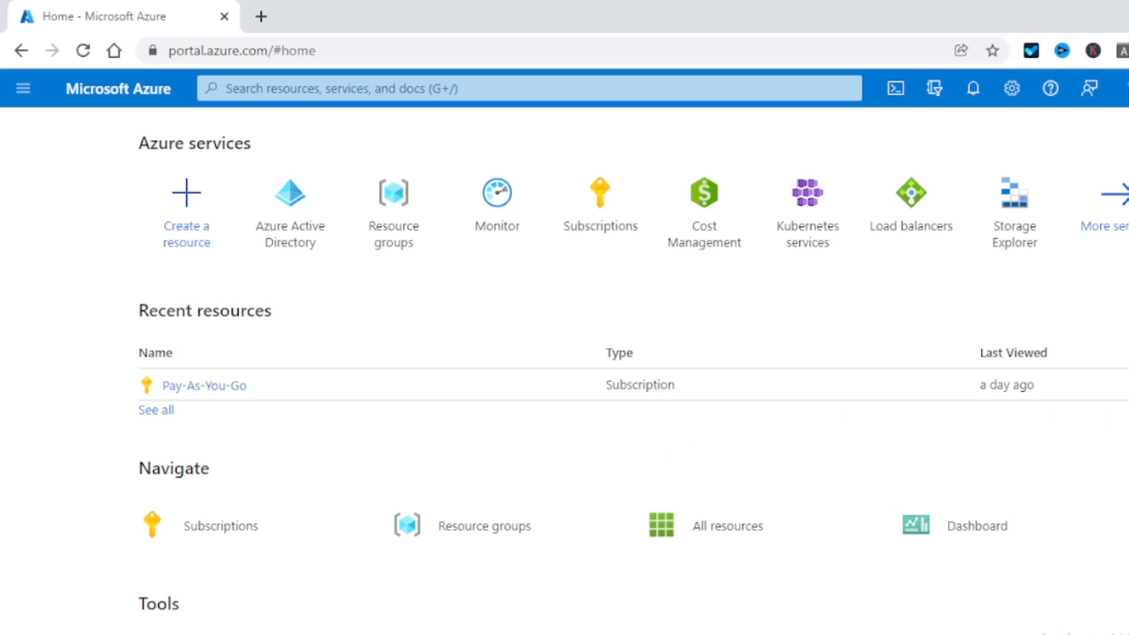
pyautogui.scroll(-3, 634, 376)
pyautogui.scroll(1, 634, 376)
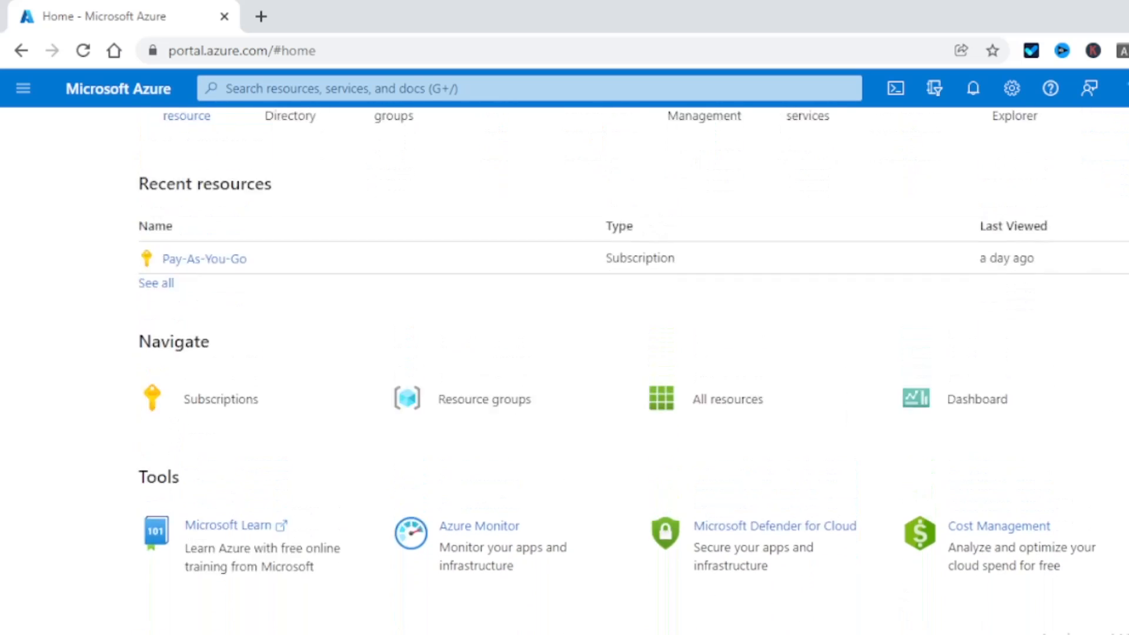
pyautogui.scroll(2, 634, 377)
pyautogui.scroll(-2, 633, 376)
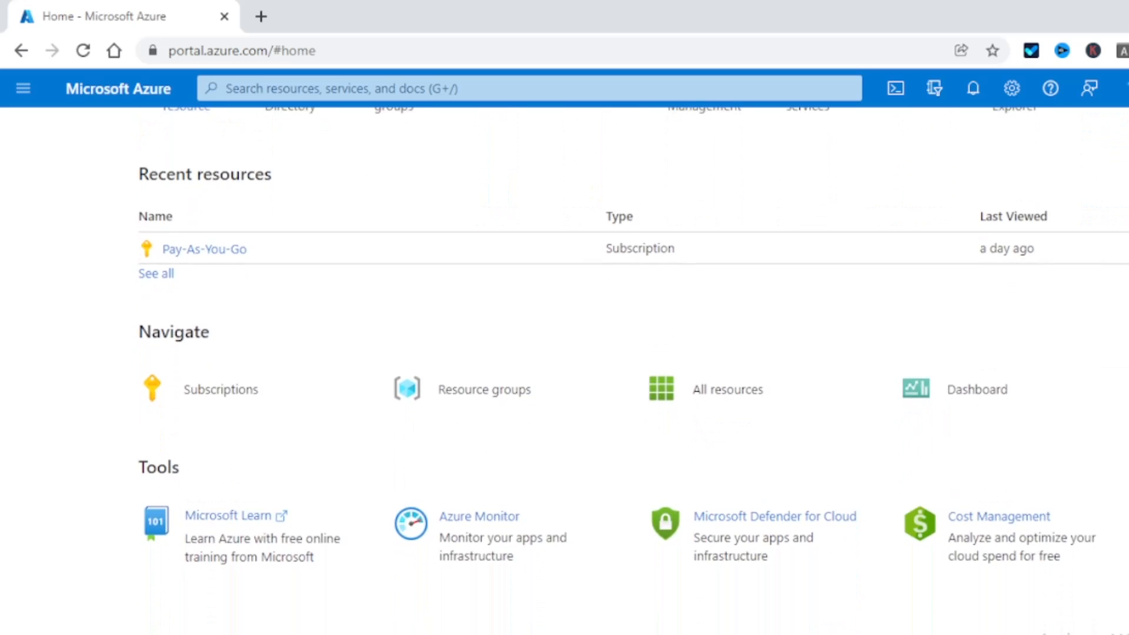
pyautogui.scroll(2, 633, 377)
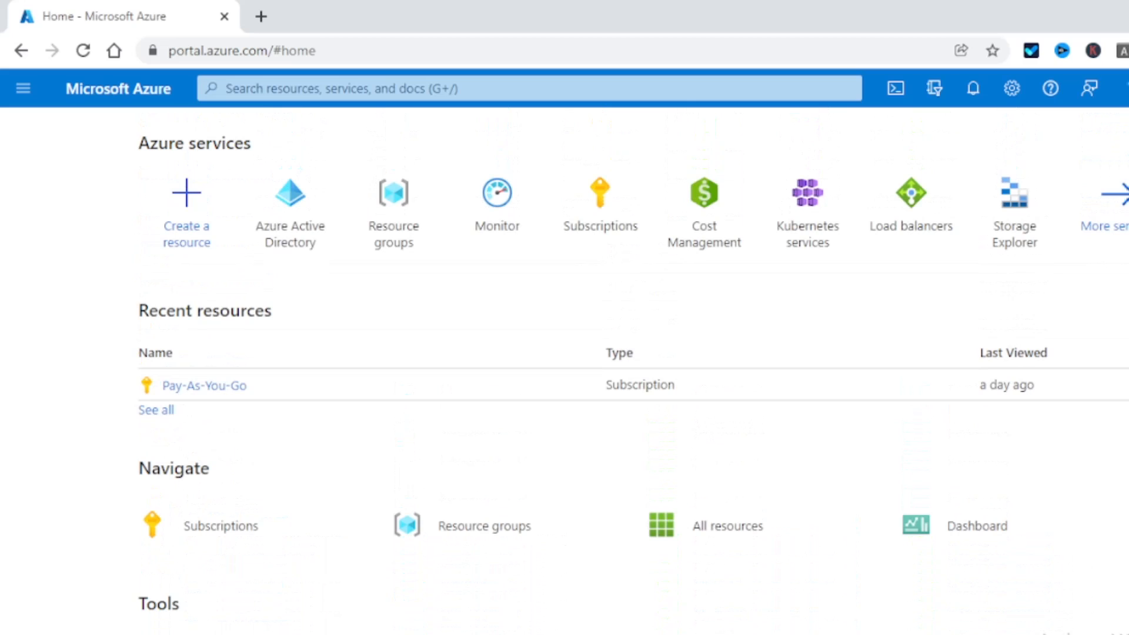
pyautogui.scroll(-3, 633, 376)
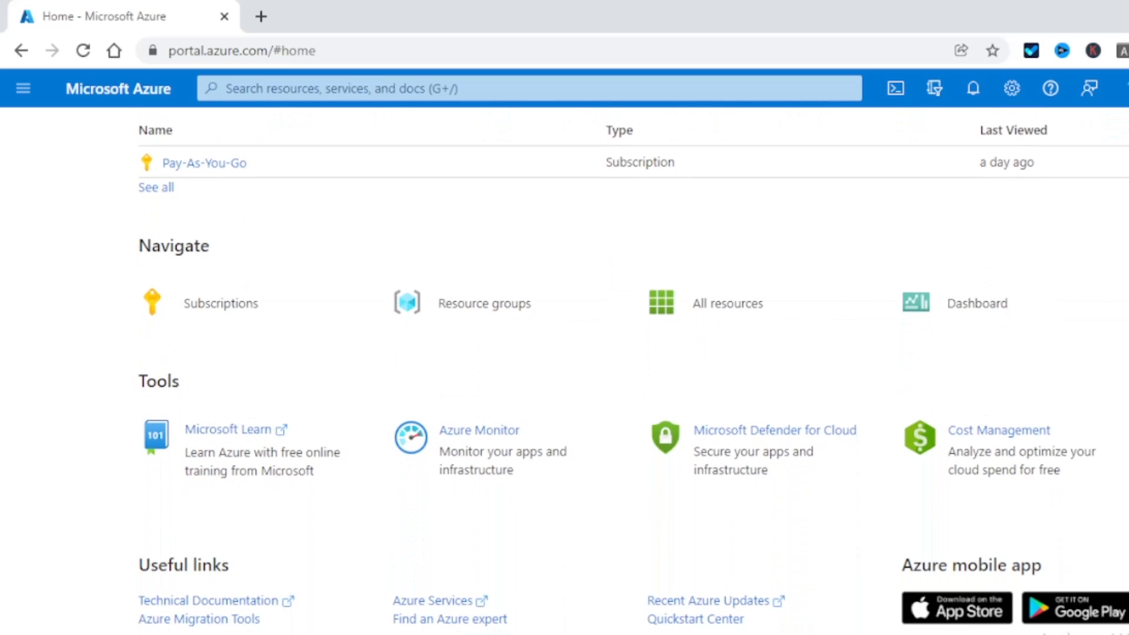
pyautogui.scroll(3, 634, 376)
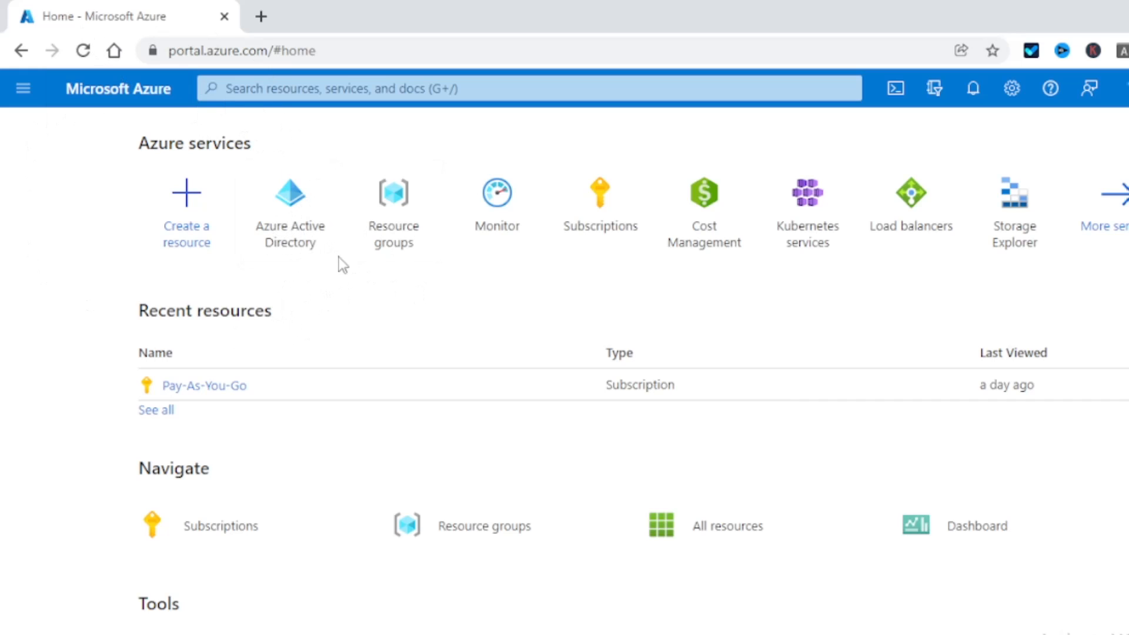
# Step: Open the onmicrosoft.com member's profile from the Azure Active Directory users and highlight the user's sign-in address
pyautogui.moveTo(300, 242)
pyautogui.click(296, 229)
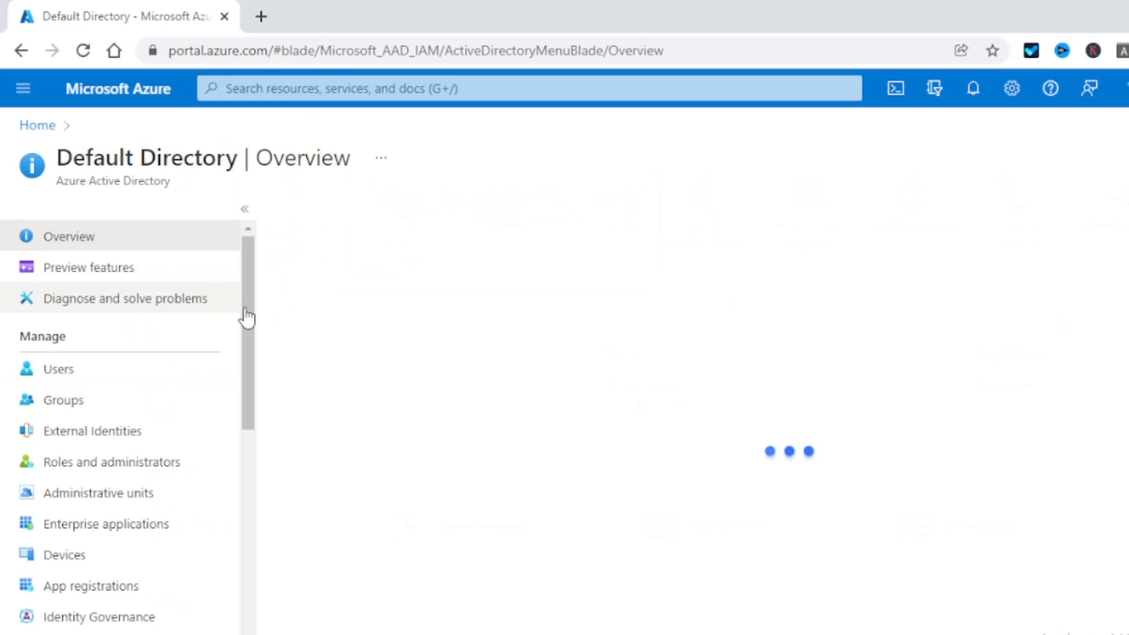
pyautogui.click(58, 371)
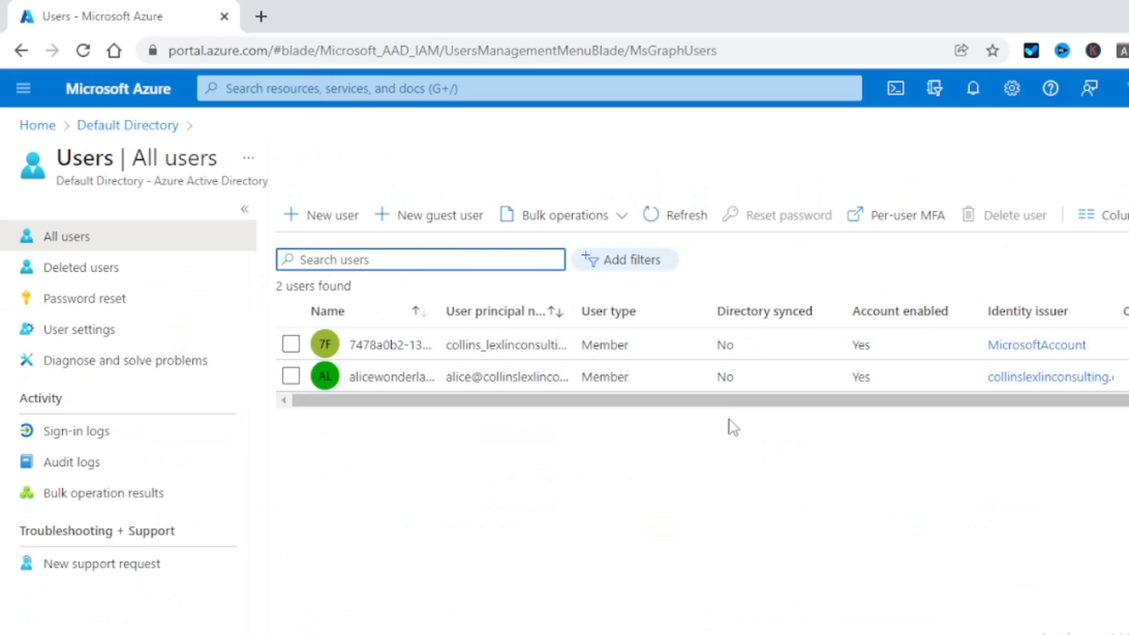
pyautogui.click(386, 378)
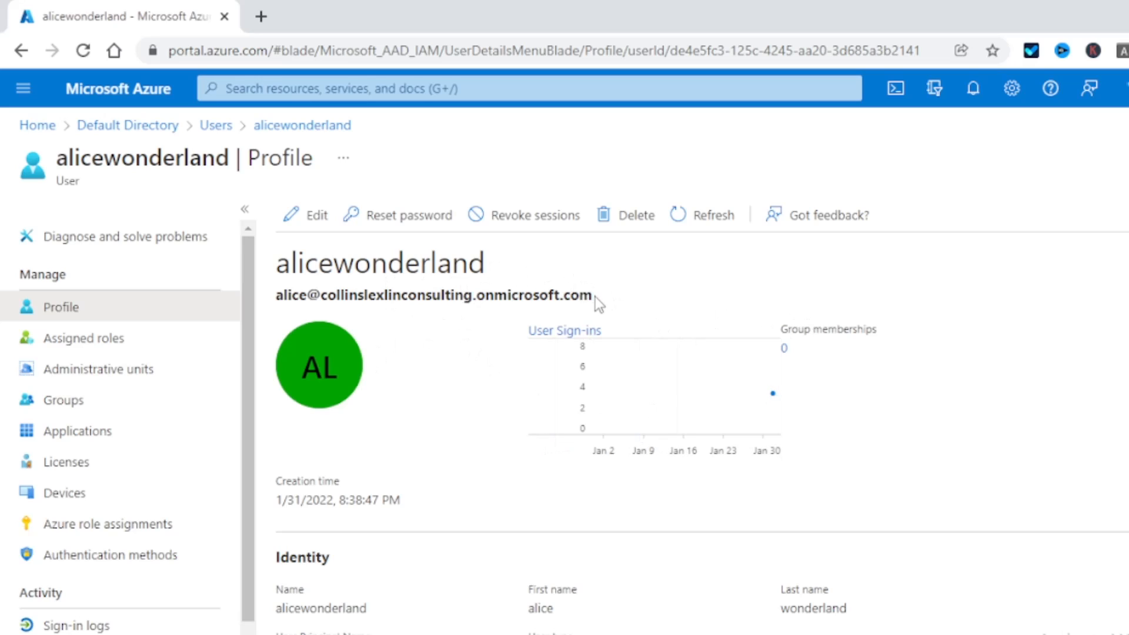
pyautogui.moveTo(595, 296); pyautogui.dragTo(280, 302)
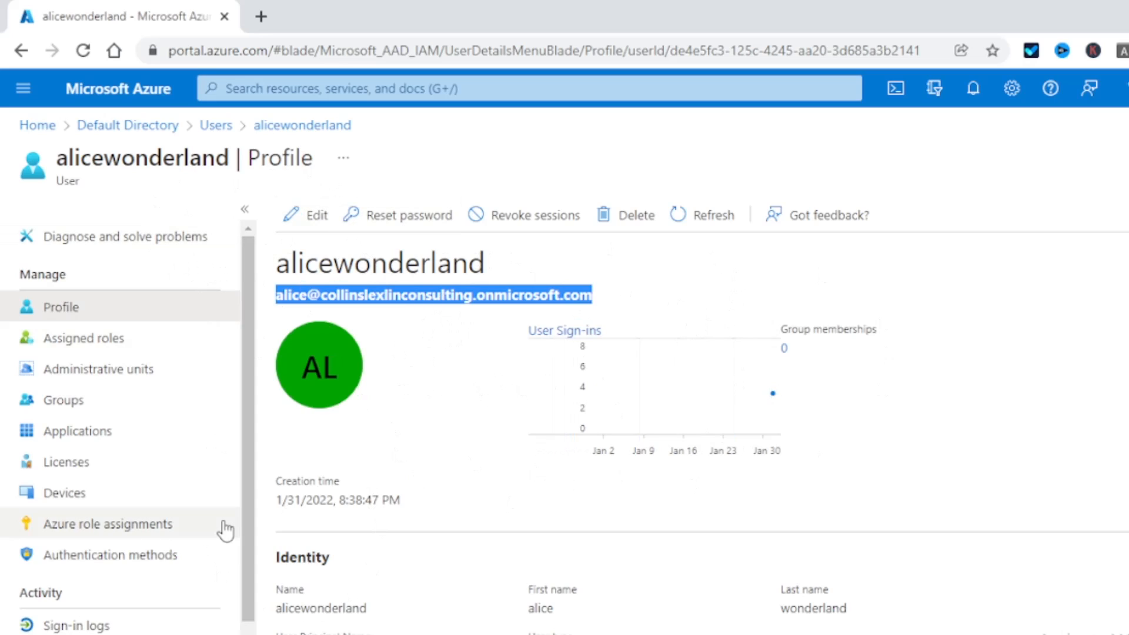
# Step: Examine the member's authentication methods and the method types that can be added, leaving the add form without choosing one
pyautogui.click(157, 562)
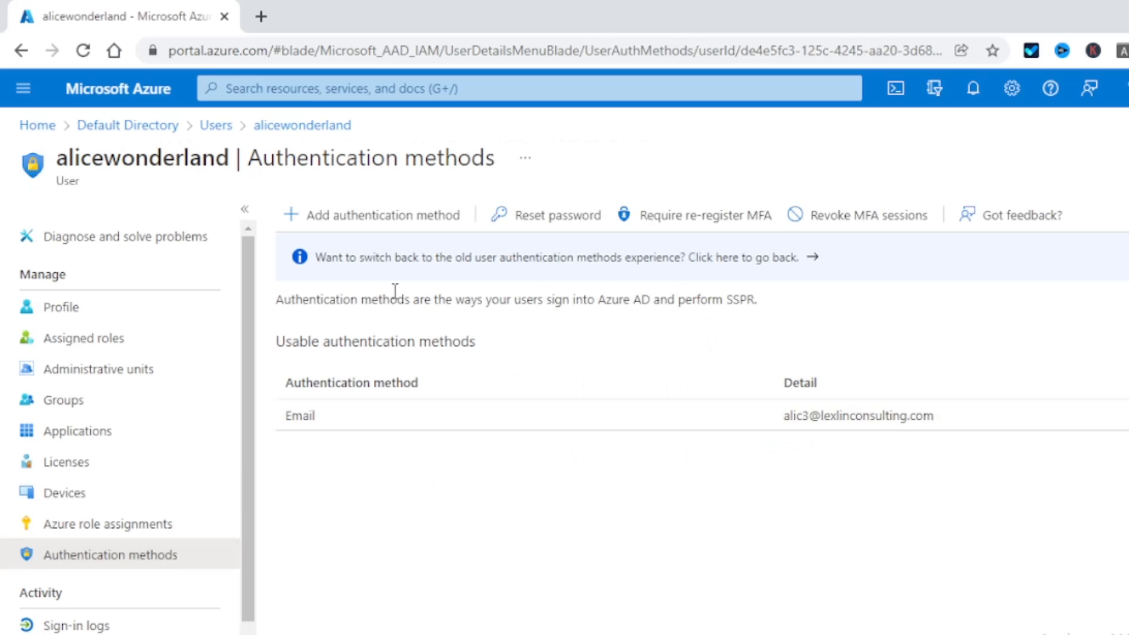
pyautogui.click(350, 226)
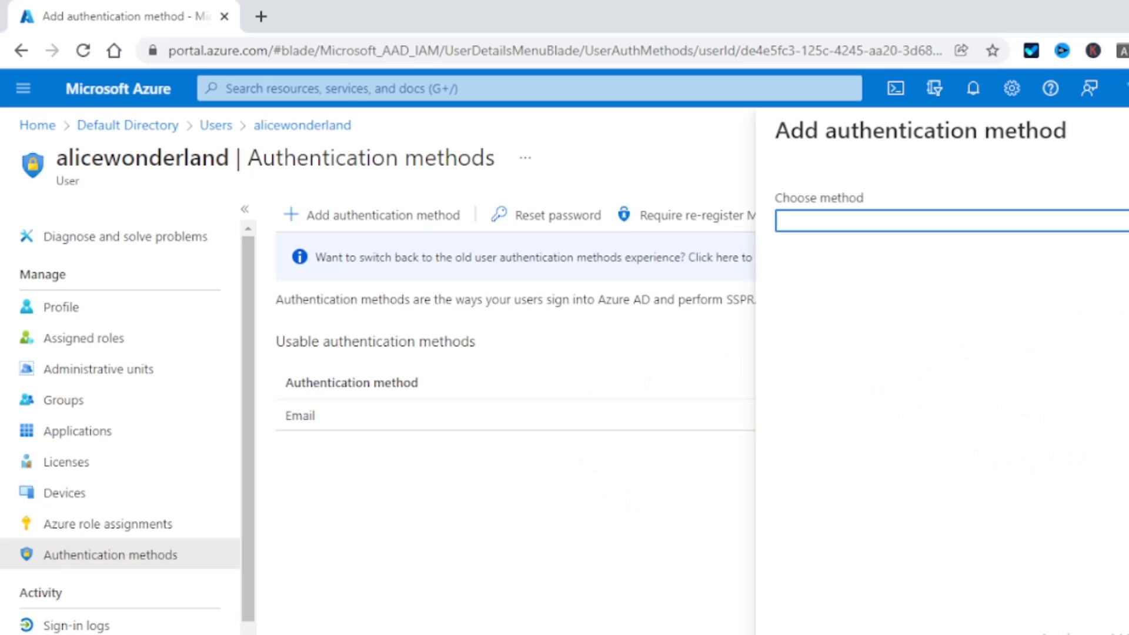
pyautogui.click(1124, 222)
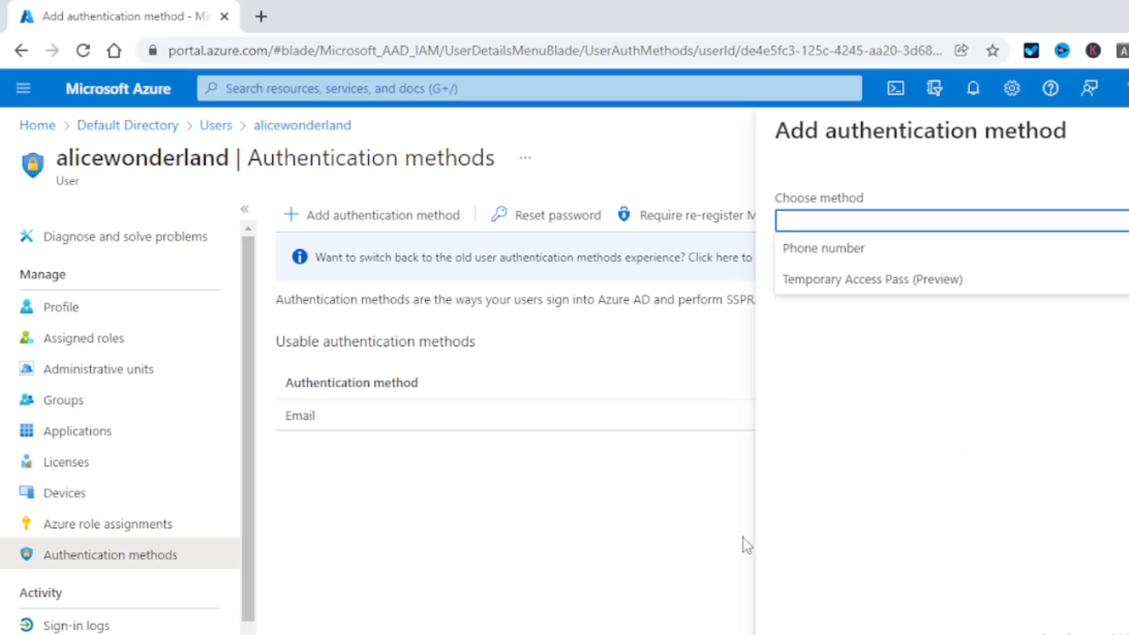
pyautogui.click(709, 525)
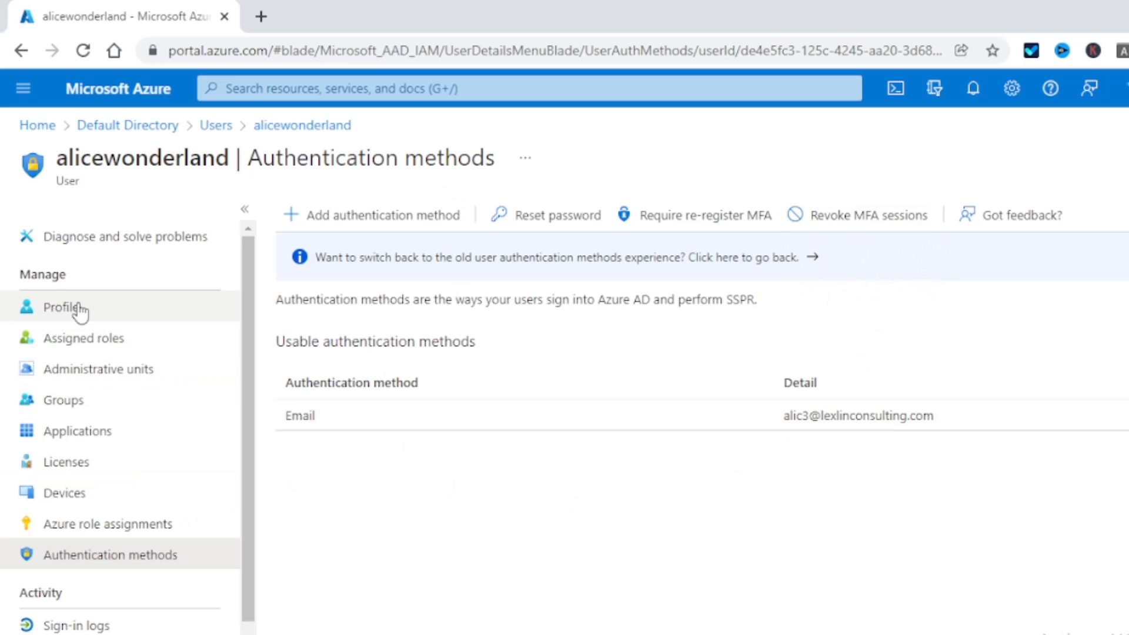
# Step: Return to the list of all users and open the per-user multi-factor authentication page
pyautogui.click(205, 126)
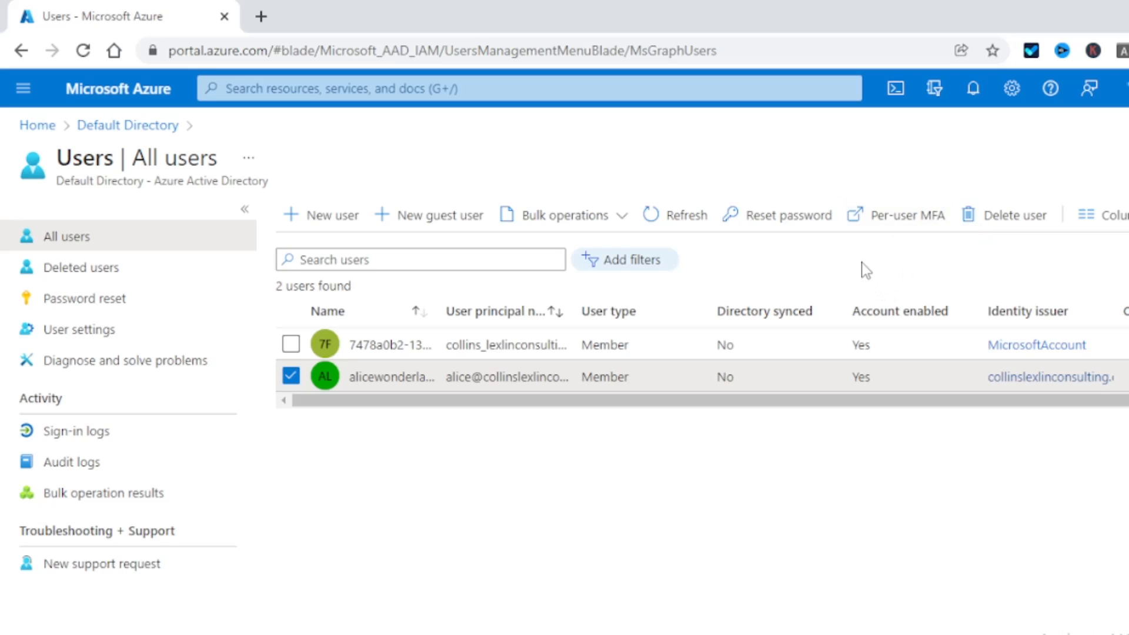
pyautogui.click(916, 218)
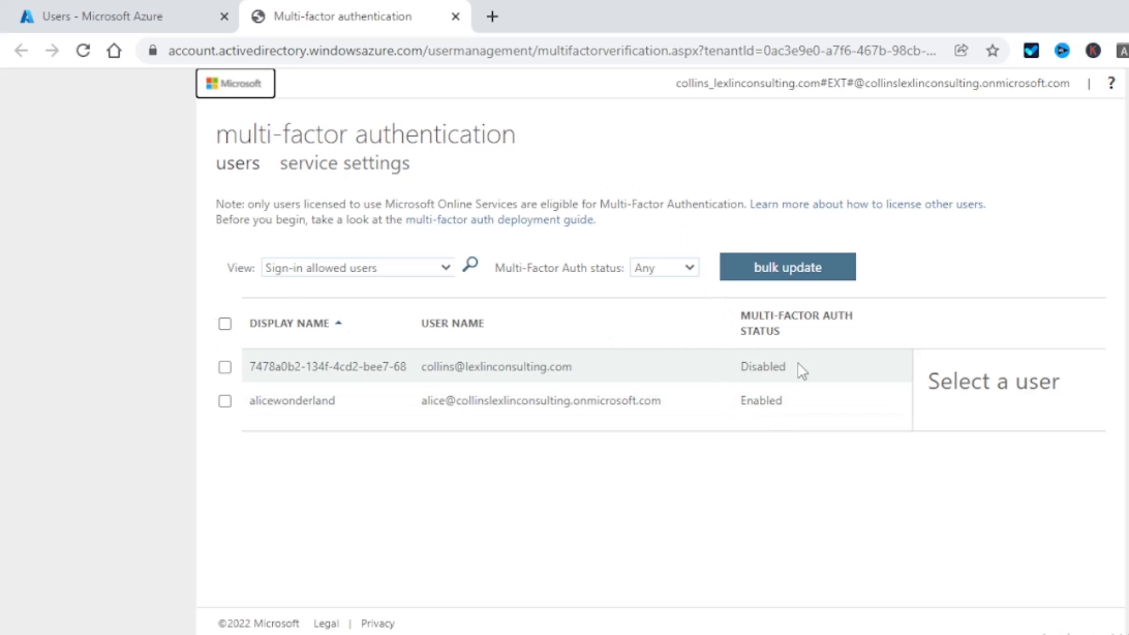
# Step: Disable multi-factor authentication for the onmicrosoft.com user and confirm the change
pyautogui.click(226, 401)
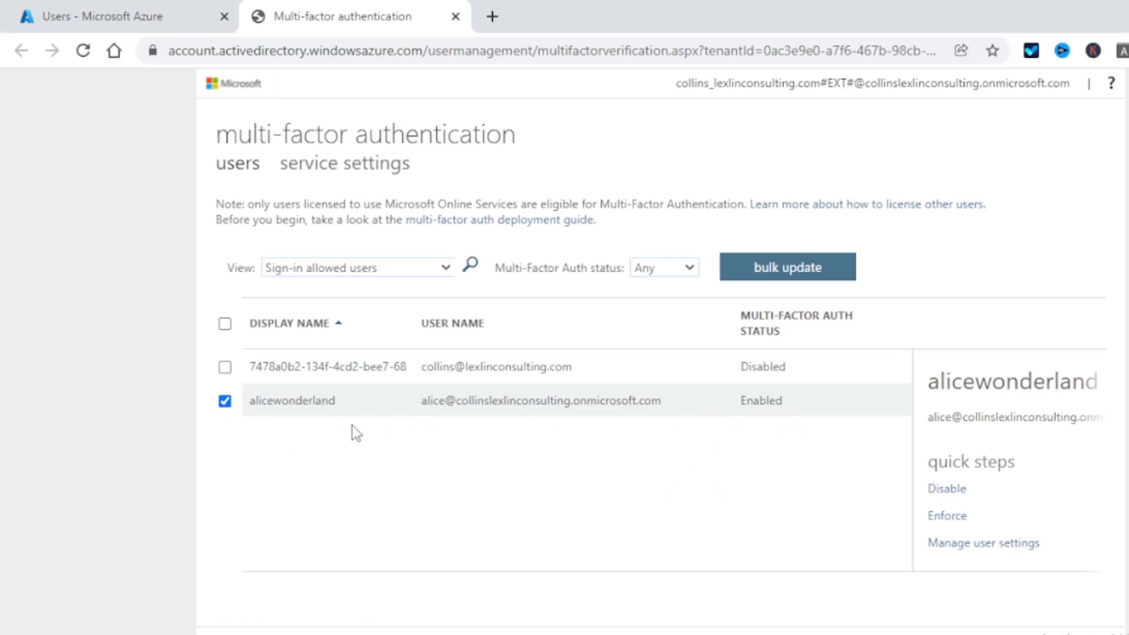
pyautogui.click(947, 490)
pyautogui.click(837, 456)
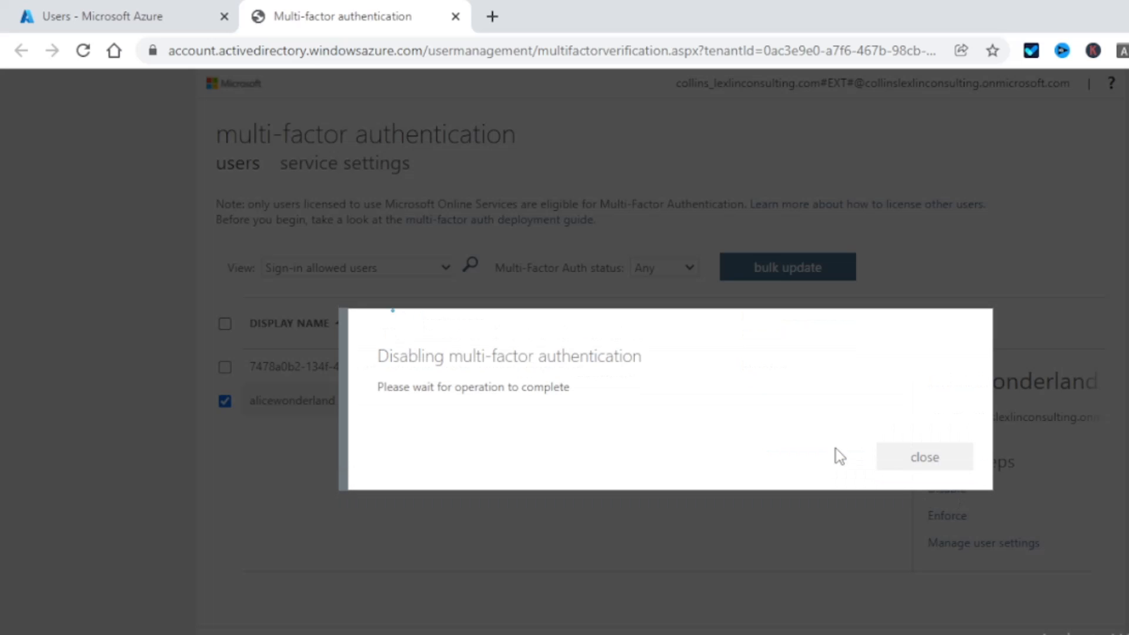
pyautogui.click(912, 465)
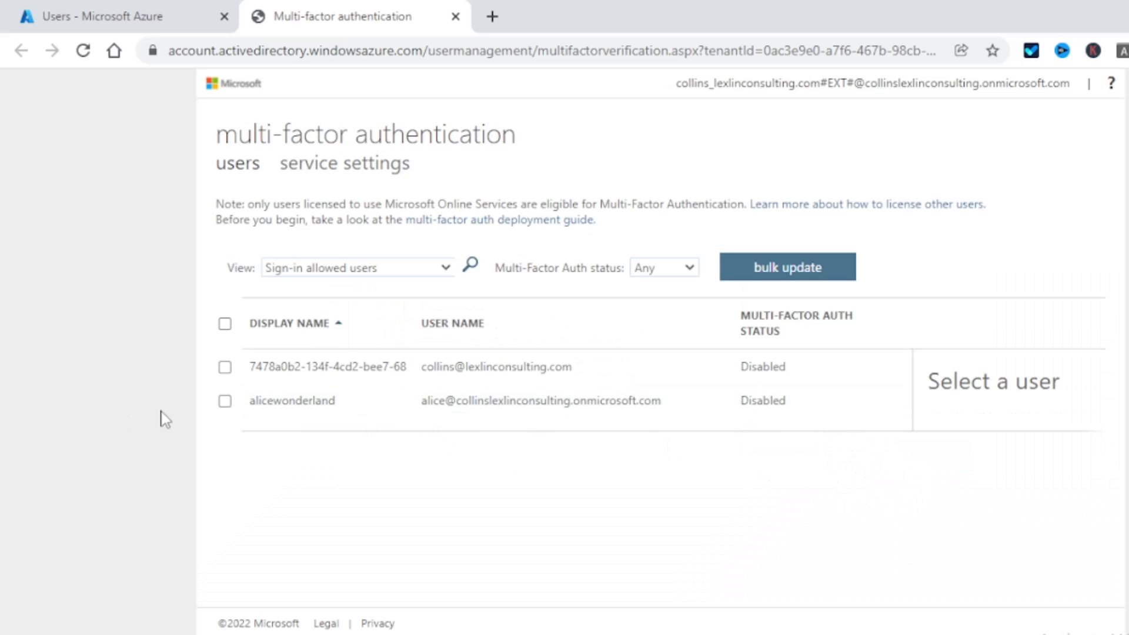
# Step: Enable multi-factor authentication for the onmicrosoft.com user and confirm the change
pyautogui.click(225, 403)
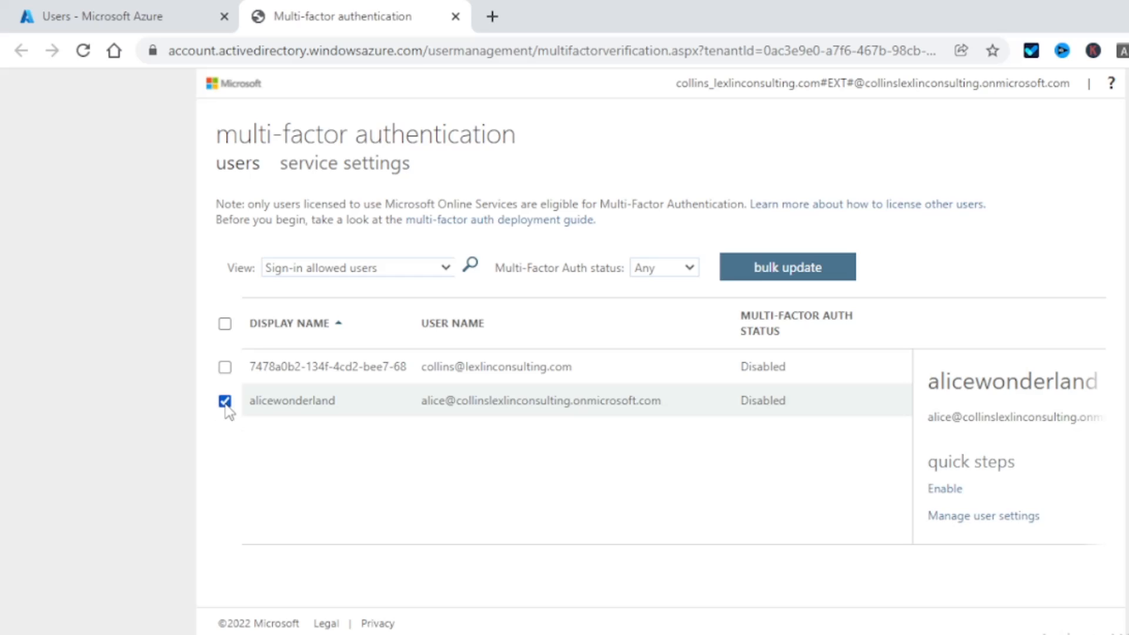
pyautogui.click(945, 489)
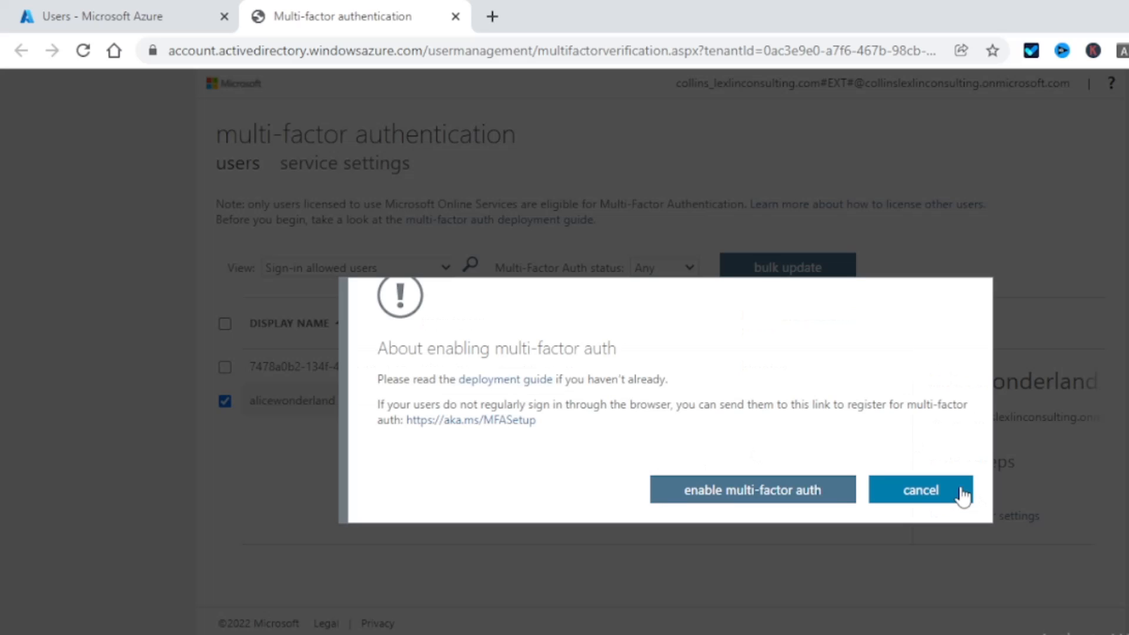
pyautogui.click(827, 495)
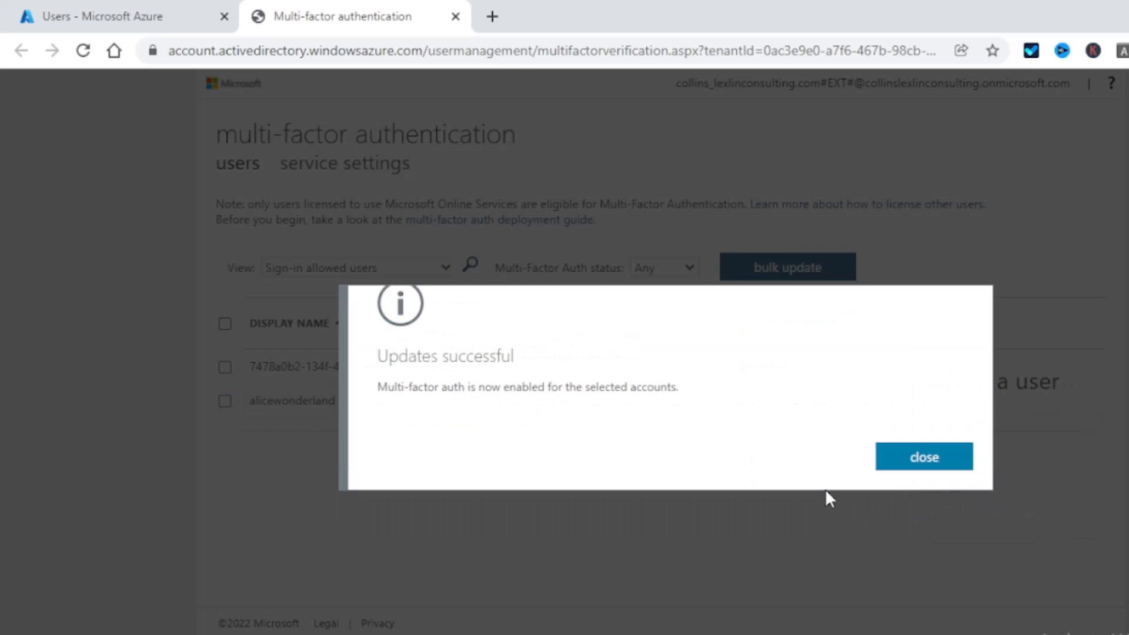
pyautogui.click(890, 469)
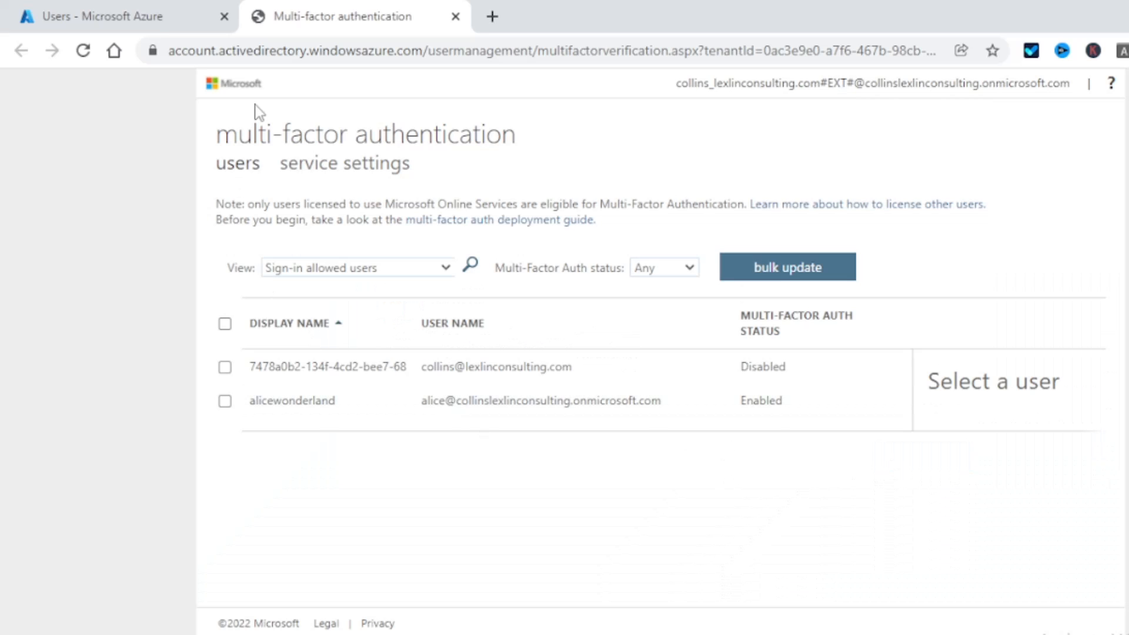
# Step: Switch to Microsoft Edge, sign in to Azure as the MFA-enabled user with the account password, and continue to the additional security verification
pyautogui.click(152, 25)
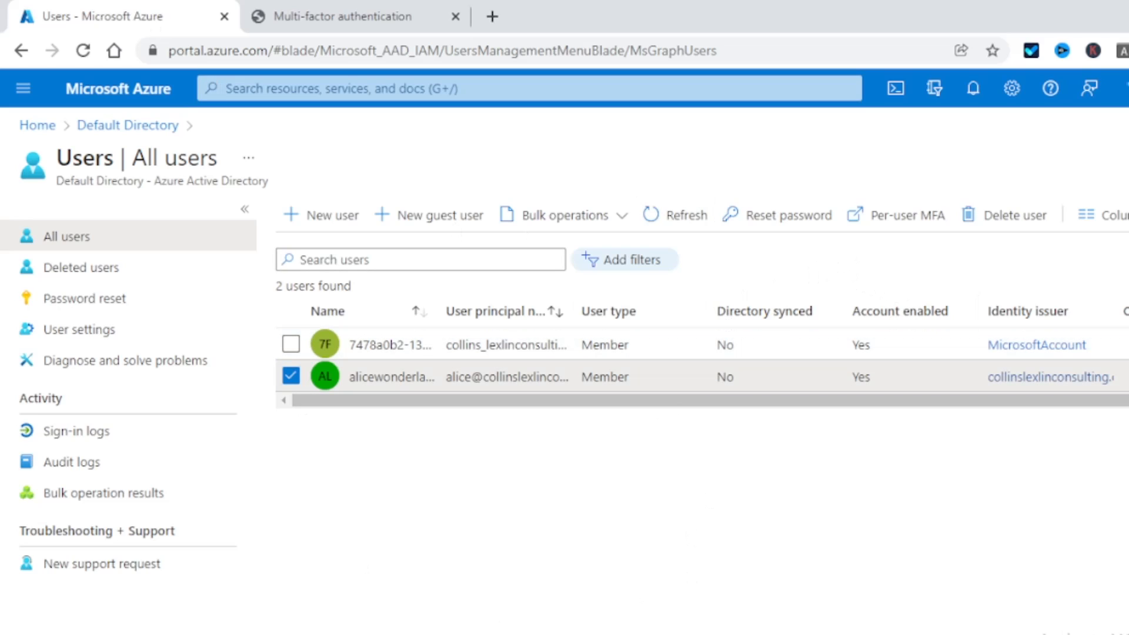
pyautogui.moveTo(452, 634)
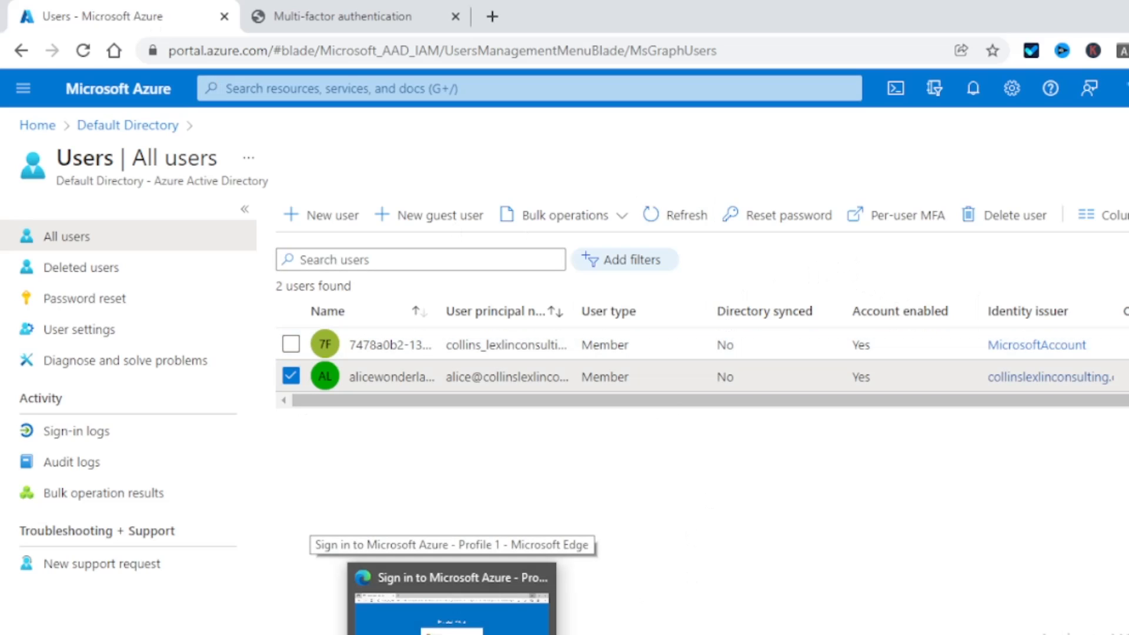
pyautogui.click(451, 611)
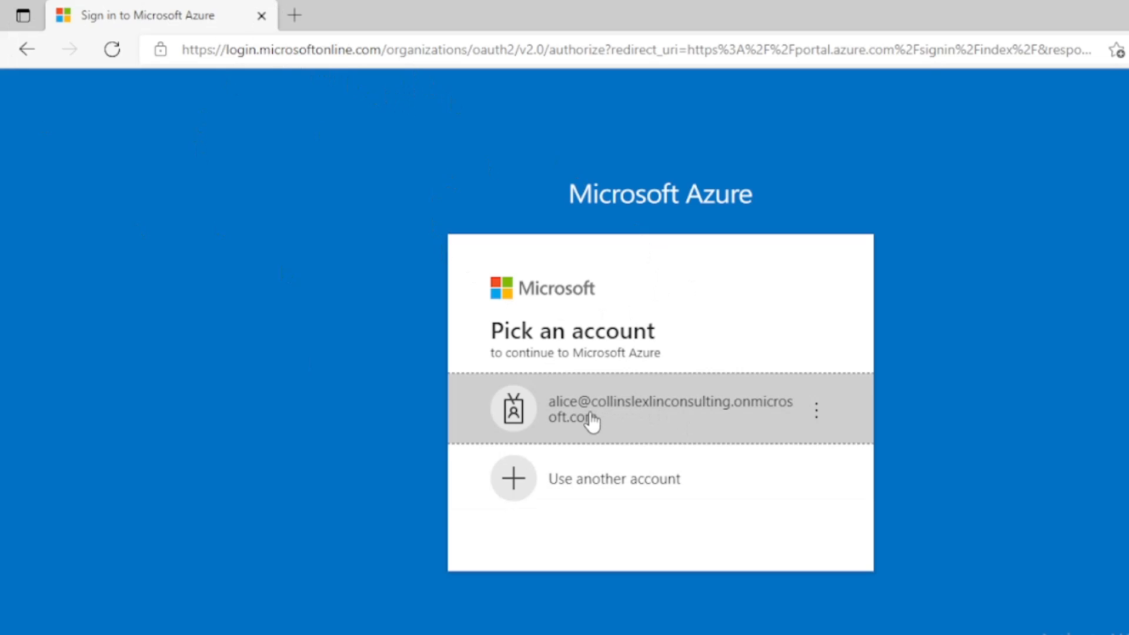
pyautogui.click(678, 413)
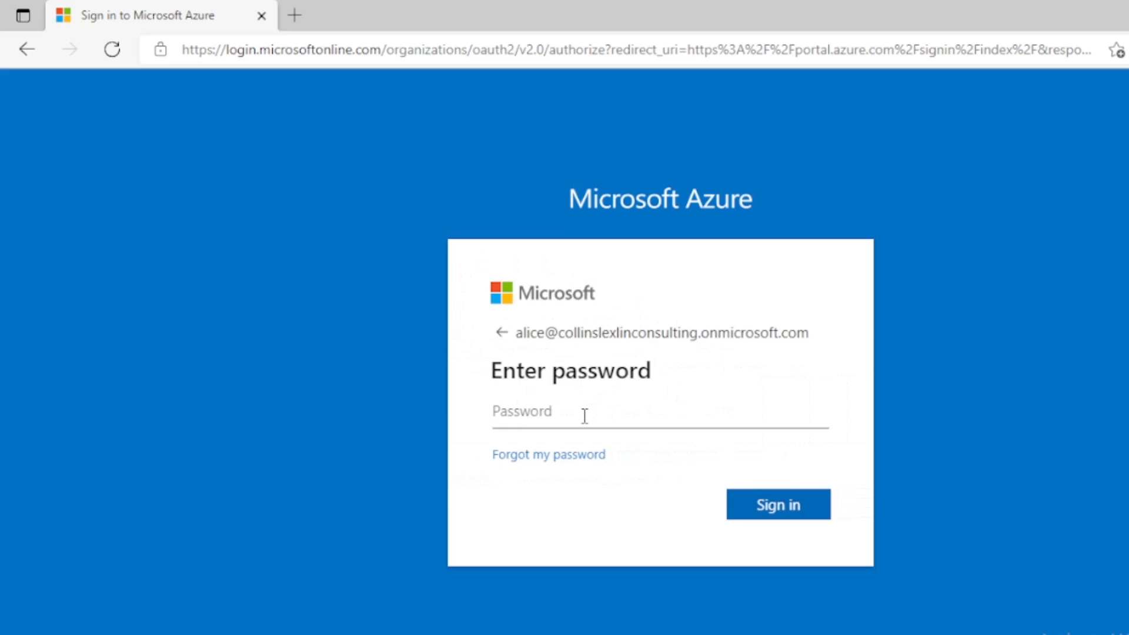
pyautogui.write('•')
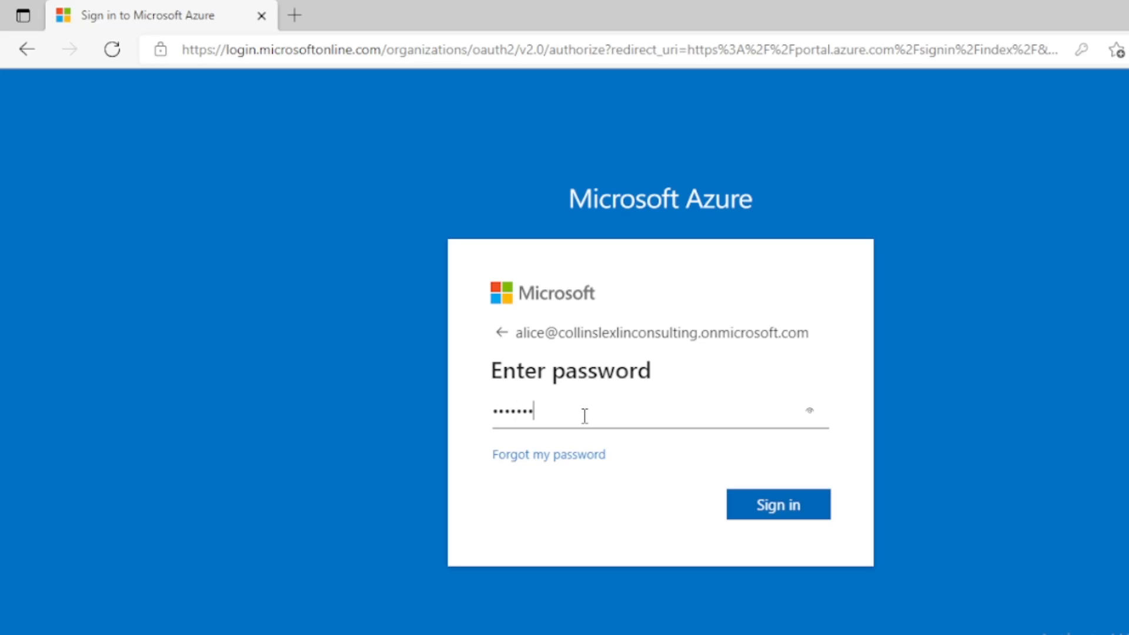
pyautogui.click(779, 496)
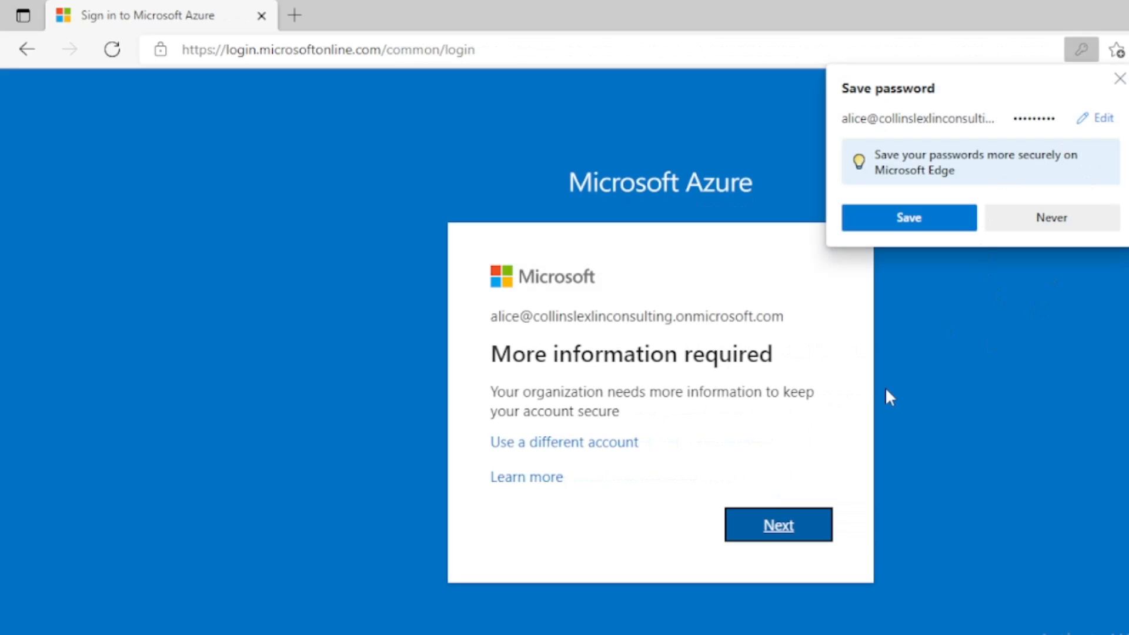
pyautogui.click(1120, 80)
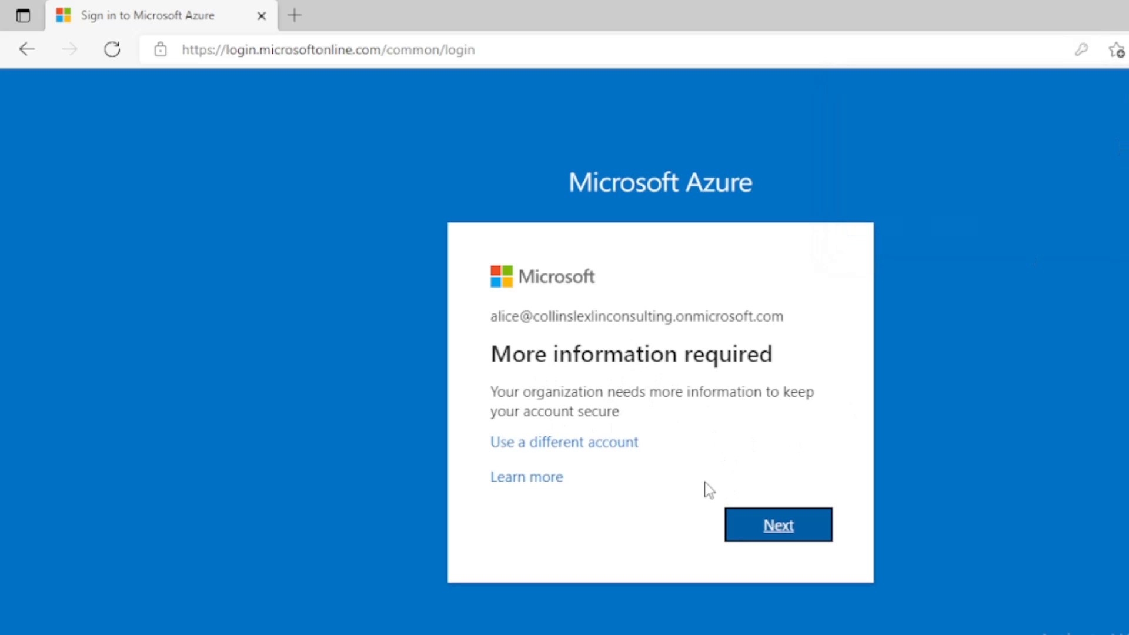
pyautogui.click(753, 528)
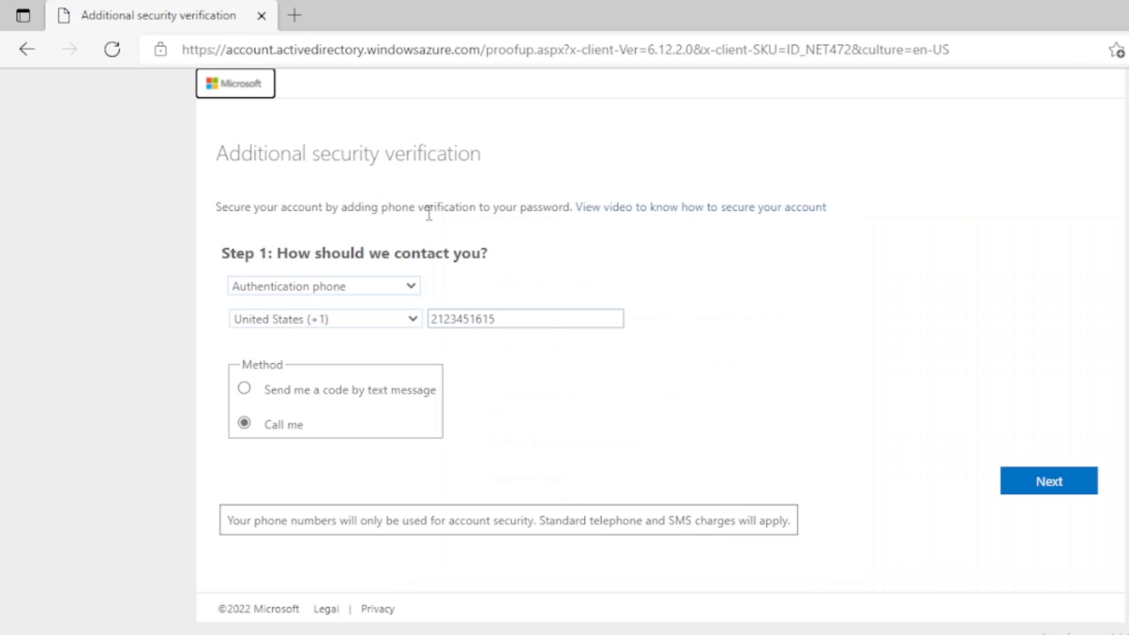
# Step: Choose the text message code method for the authentication phone, request a verification code, and cancel the code entry
pyautogui.click(244, 389)
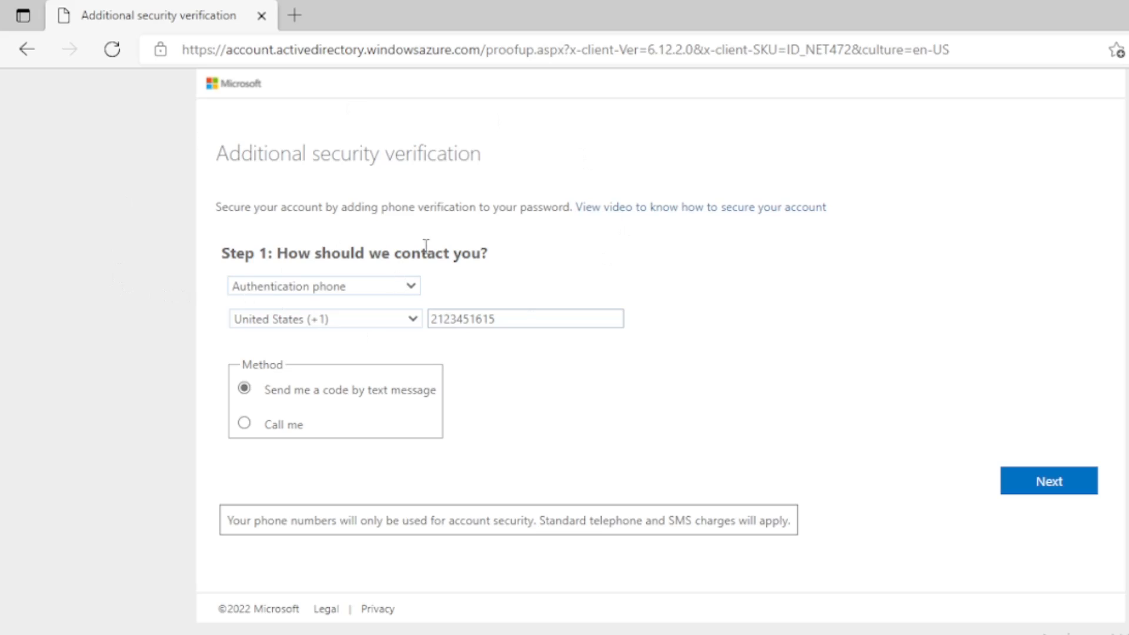
pyautogui.click(410, 286)
pyautogui.click(411, 287)
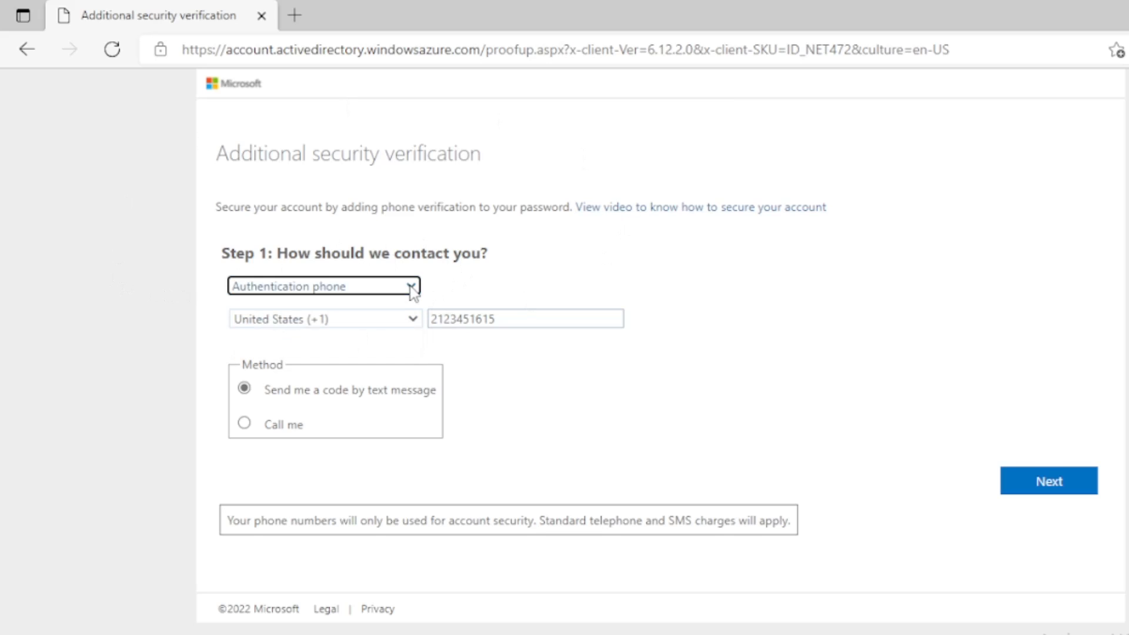
pyautogui.click(410, 286)
pyautogui.click(412, 286)
pyautogui.moveTo(533, 320); pyautogui.dragTo(373, 328)
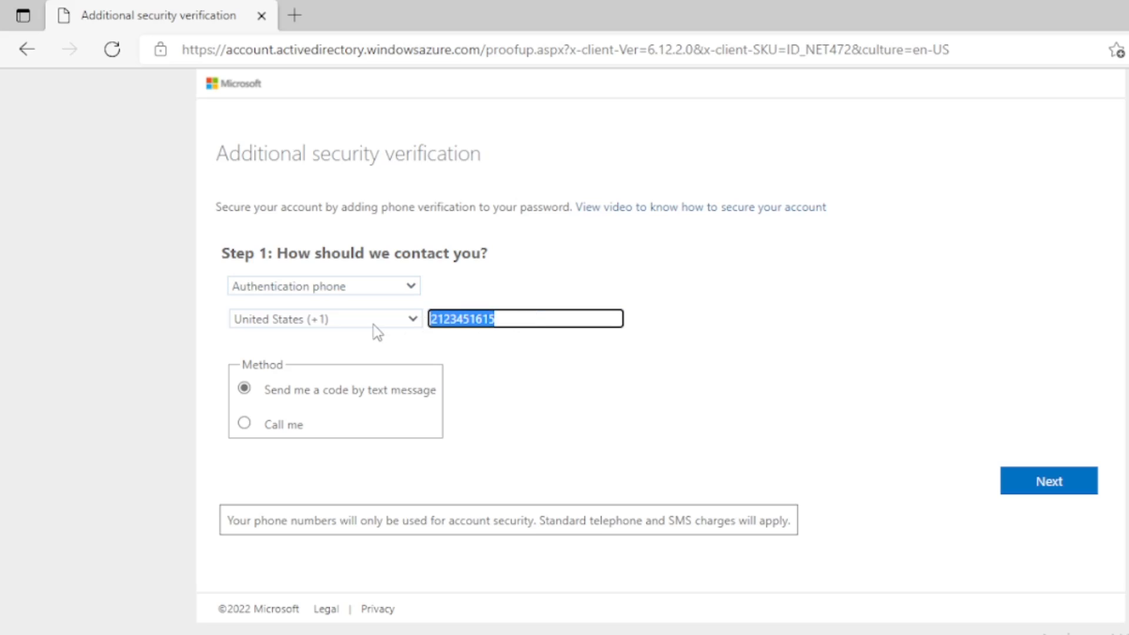
pyautogui.click(1082, 496)
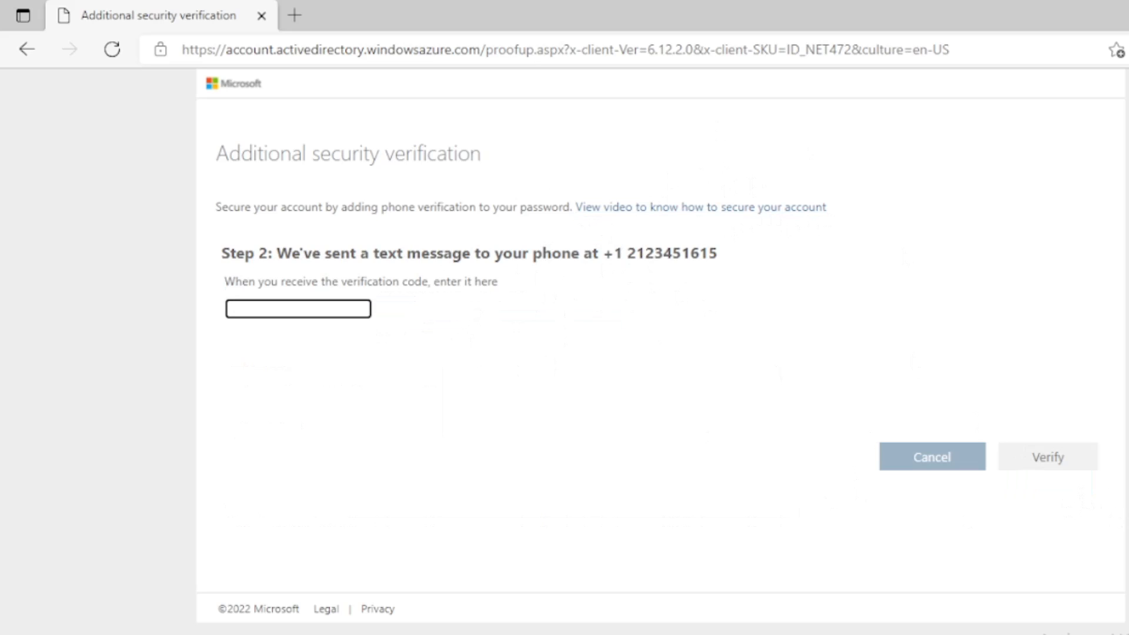
pyautogui.click(936, 465)
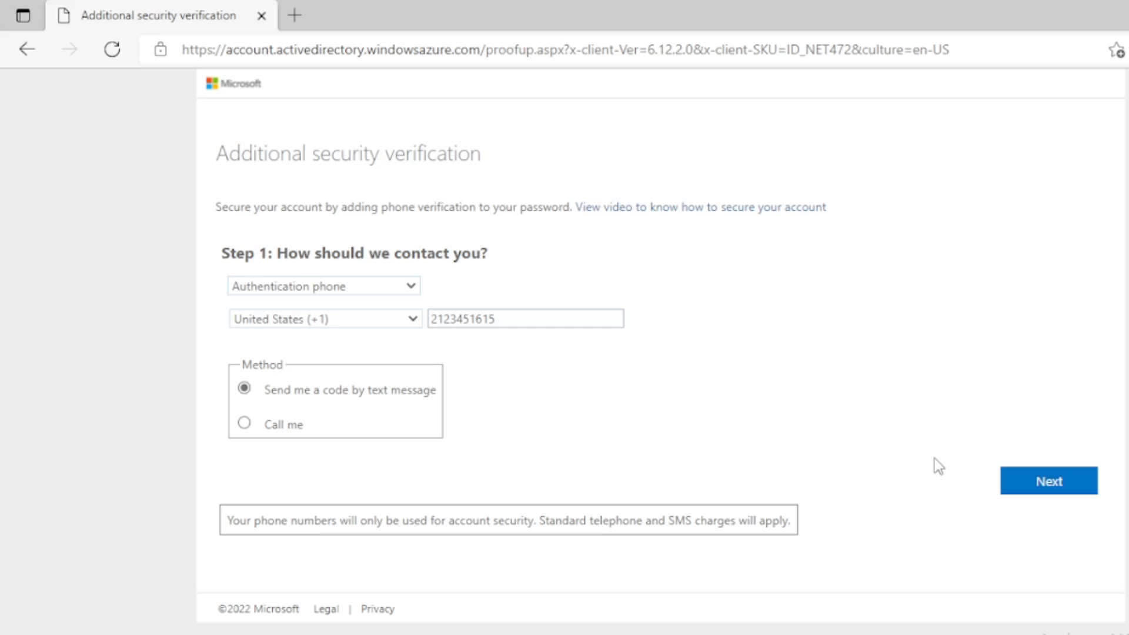